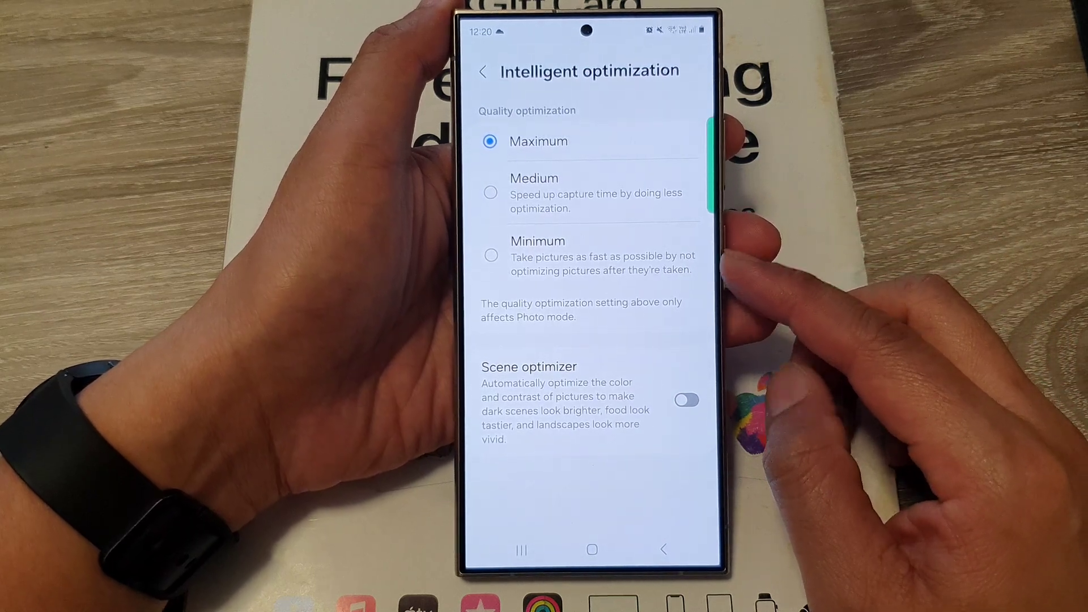
- Leave the Intelligent optimization settings, with Quality optimization still at Maximum, for the home screen
{"action": "left_click", "coordinate": [593, 550]}
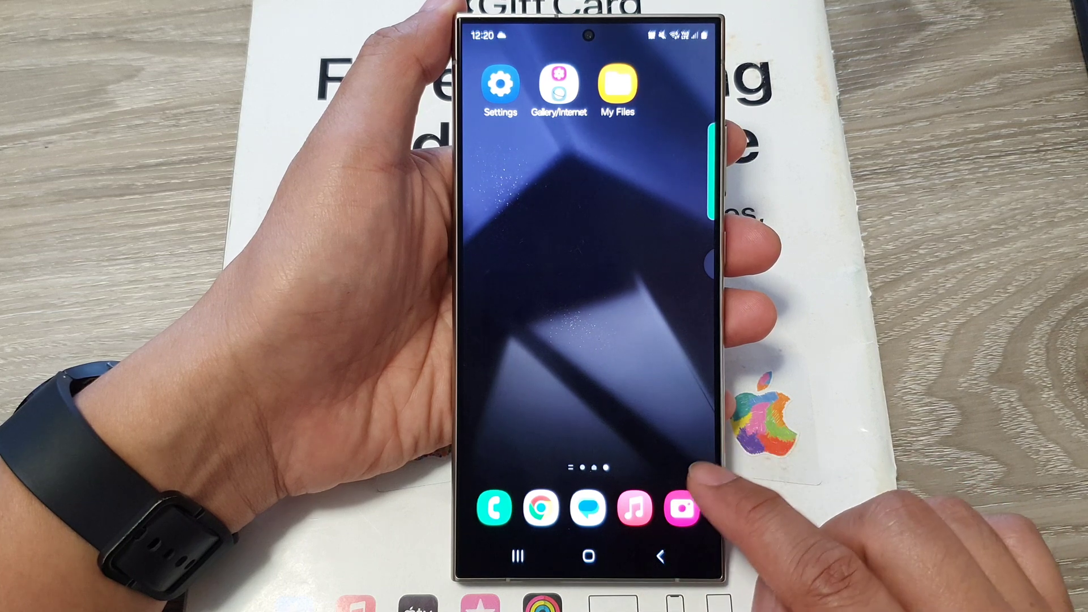
- Reopen the camera and go to Settings > Intelligent optimization
{"action": "left_click", "coordinate": [682, 508]}
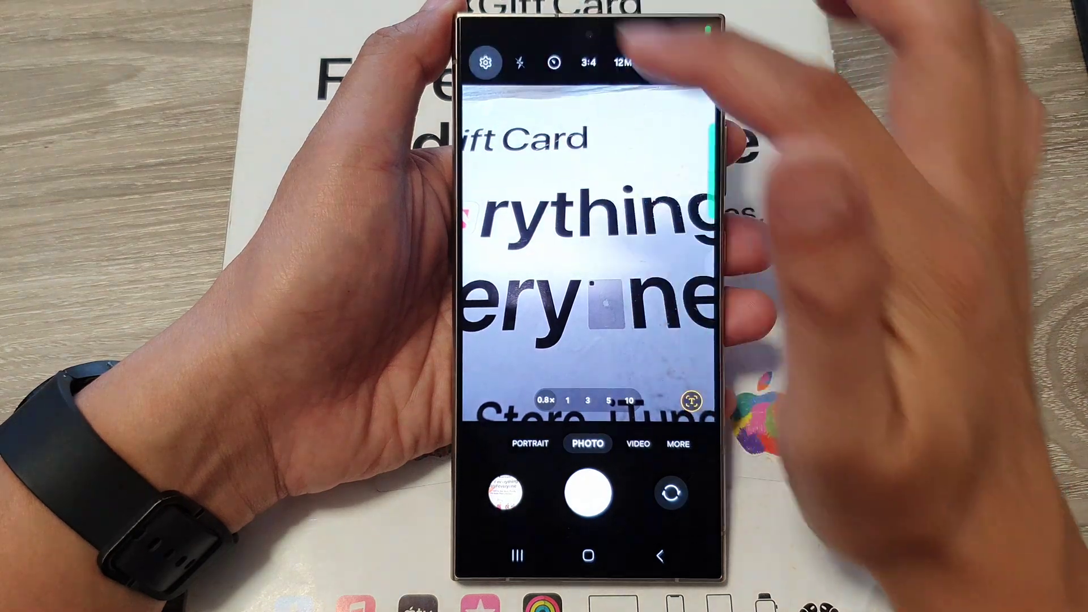
{"action": "left_click", "coordinate": [485, 60]}
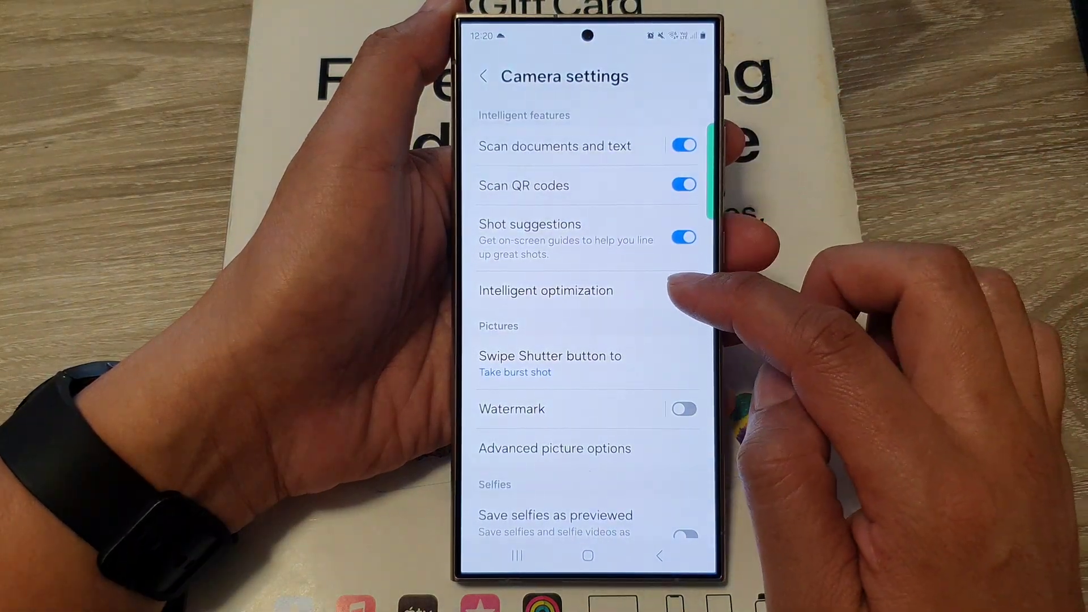
{"action": "left_click", "coordinate": [595, 290]}
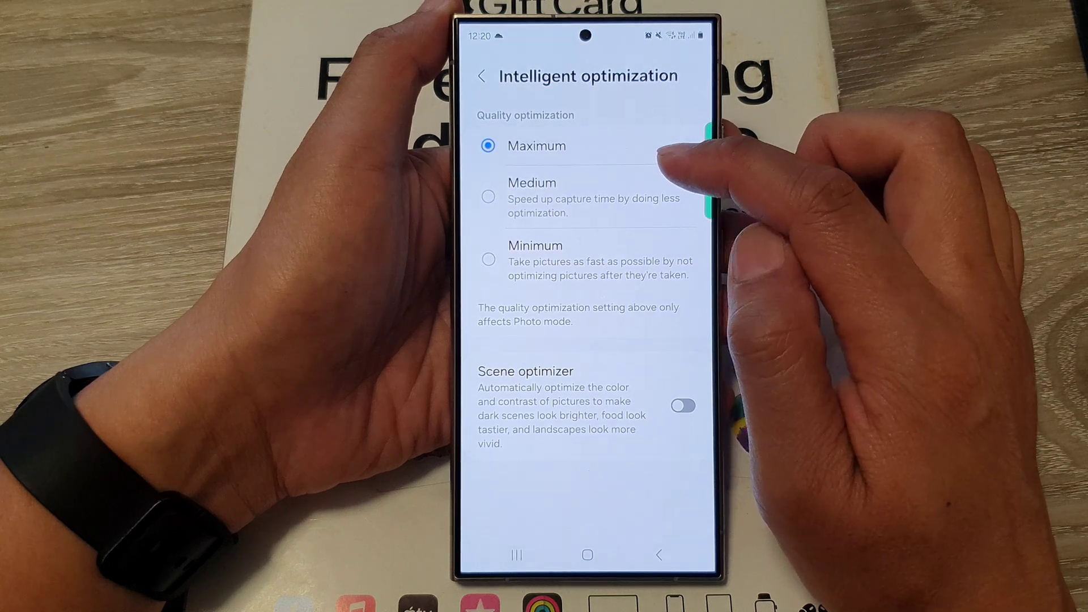
- Set quality optimization to Medium, then Minimum, and return to the home screen
{"action": "left_click", "coordinate": [668, 194]}
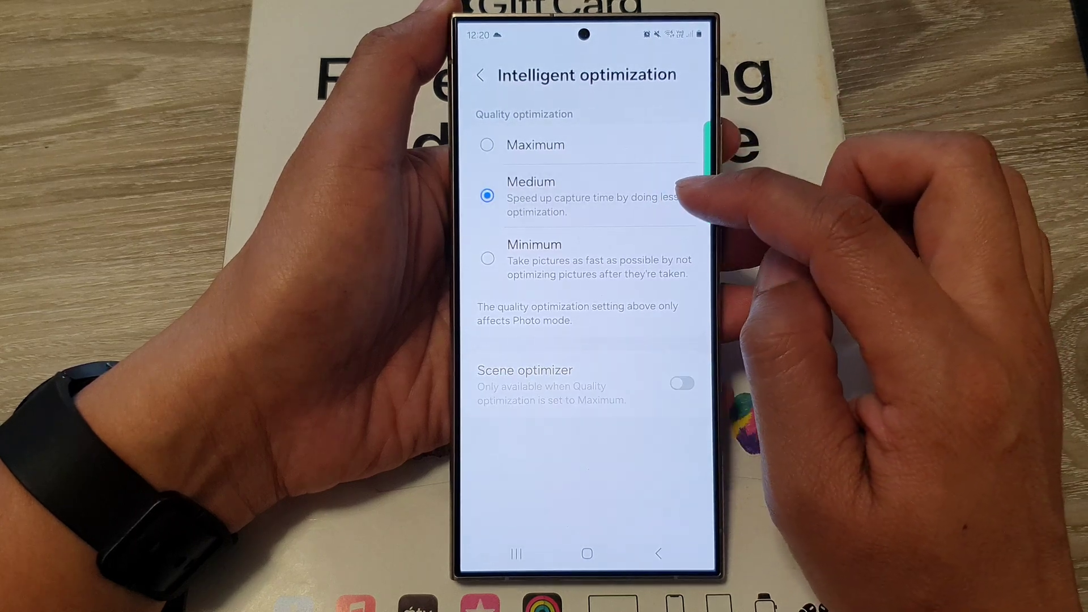
{"action": "left_click", "coordinate": [672, 255]}
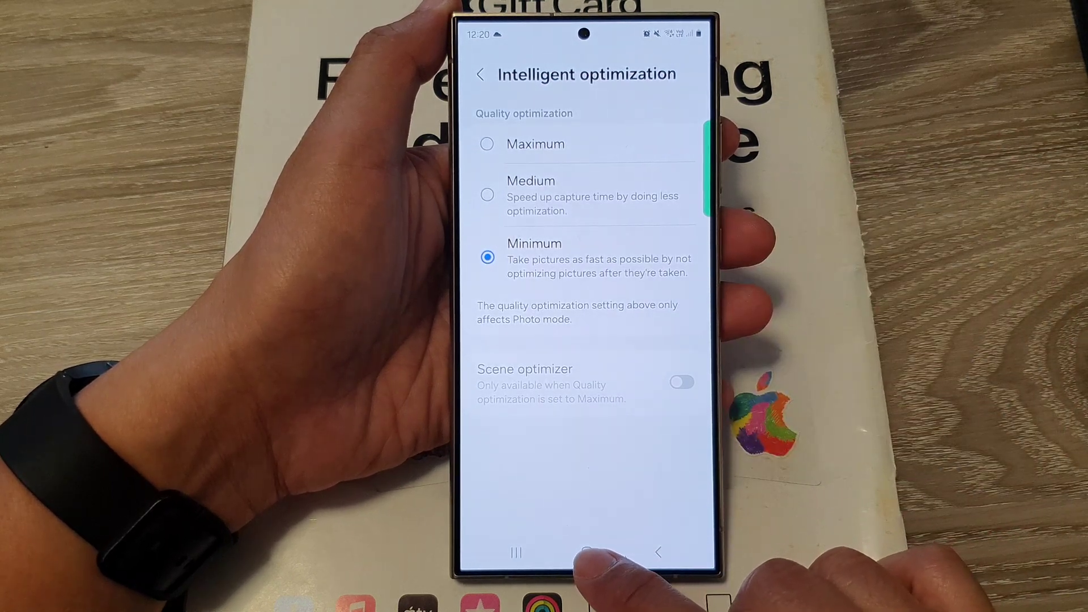
{"action": "left_click", "coordinate": [587, 553]}
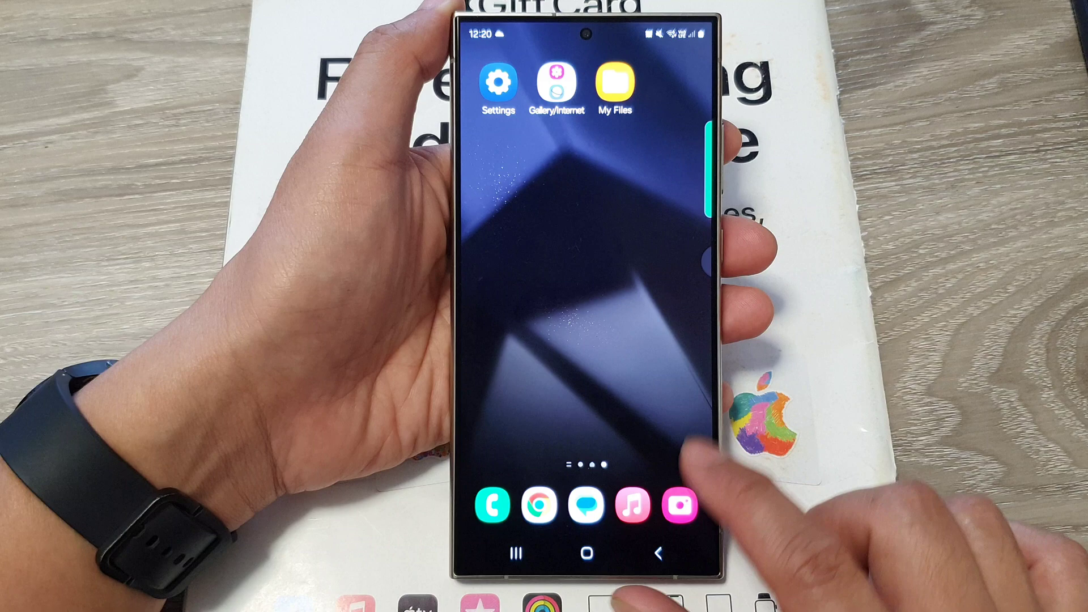
- Reopen the camera's Intelligent optimization settings and switch quality optimization to Medium, then Minimum
{"action": "left_click", "coordinate": [681, 503]}
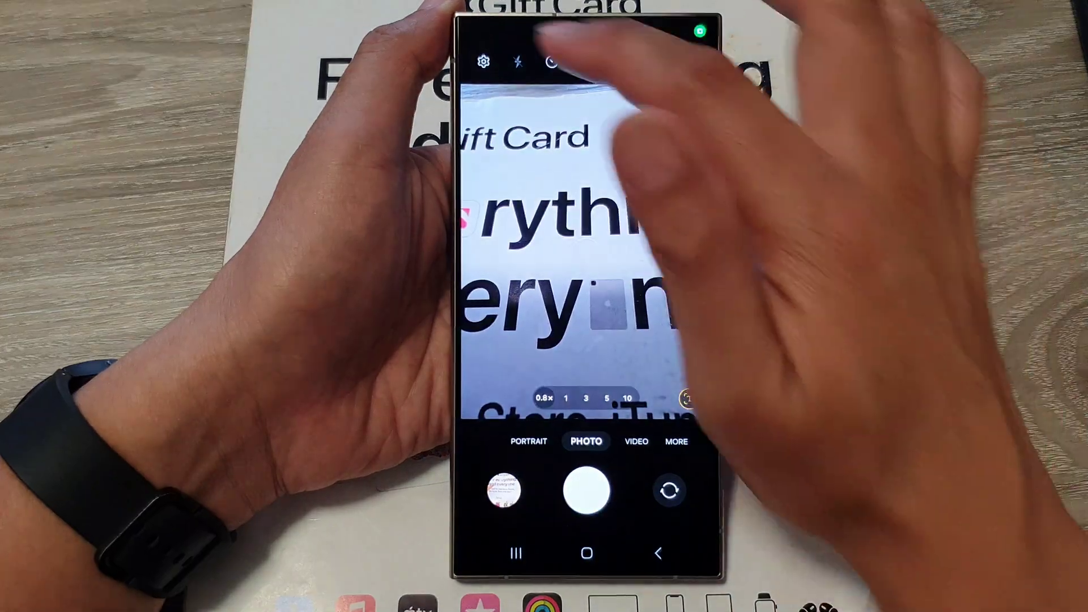
{"action": "left_click", "coordinate": [484, 49]}
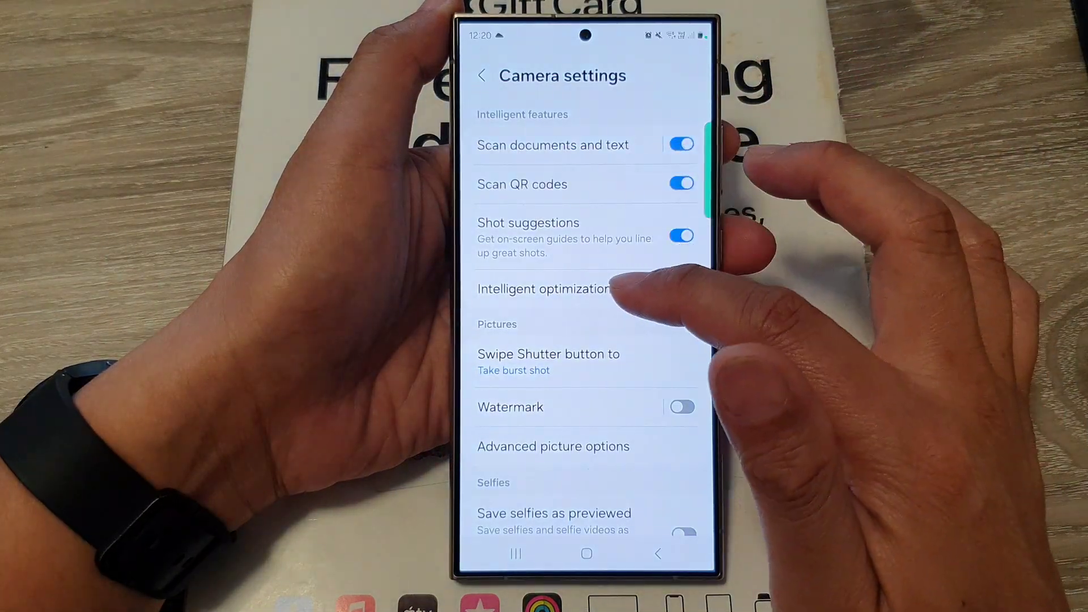
{"action": "left_click", "coordinate": [587, 304]}
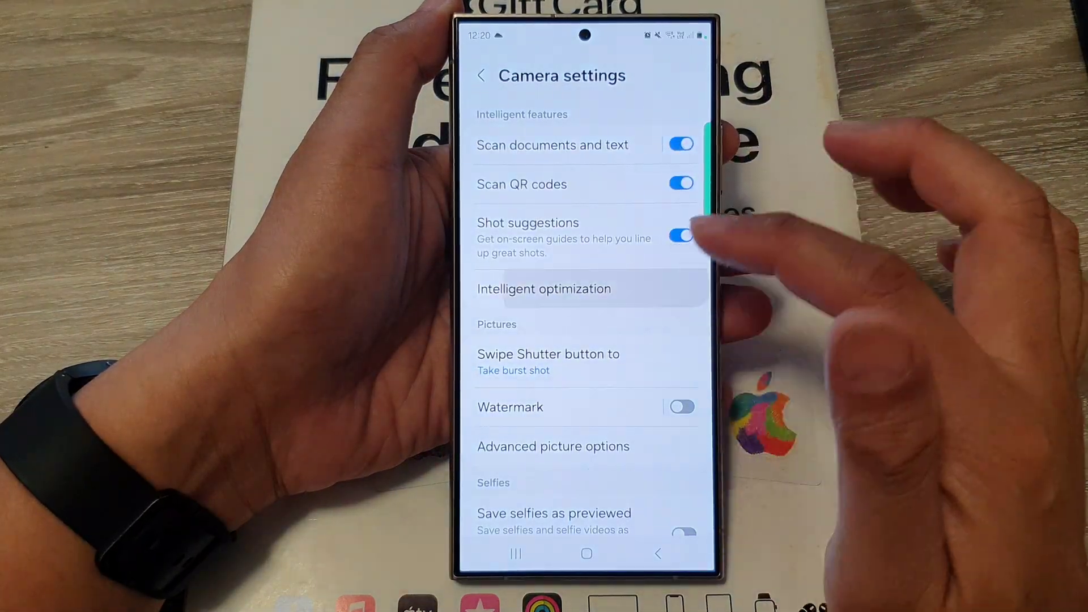
{"action": "left_click", "coordinate": [595, 195]}
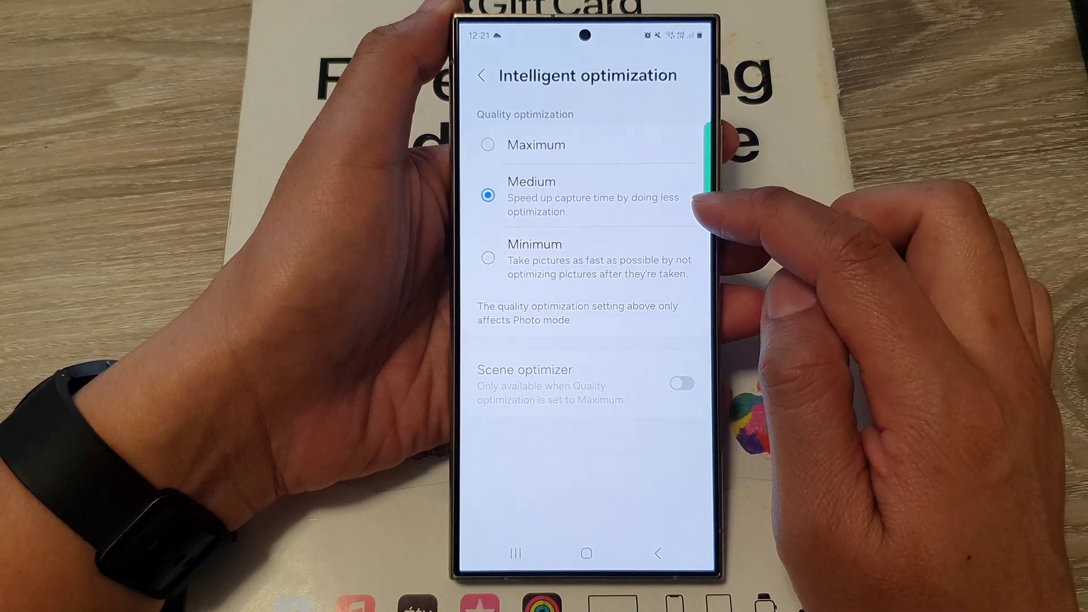
{"action": "left_click", "coordinate": [667, 259]}
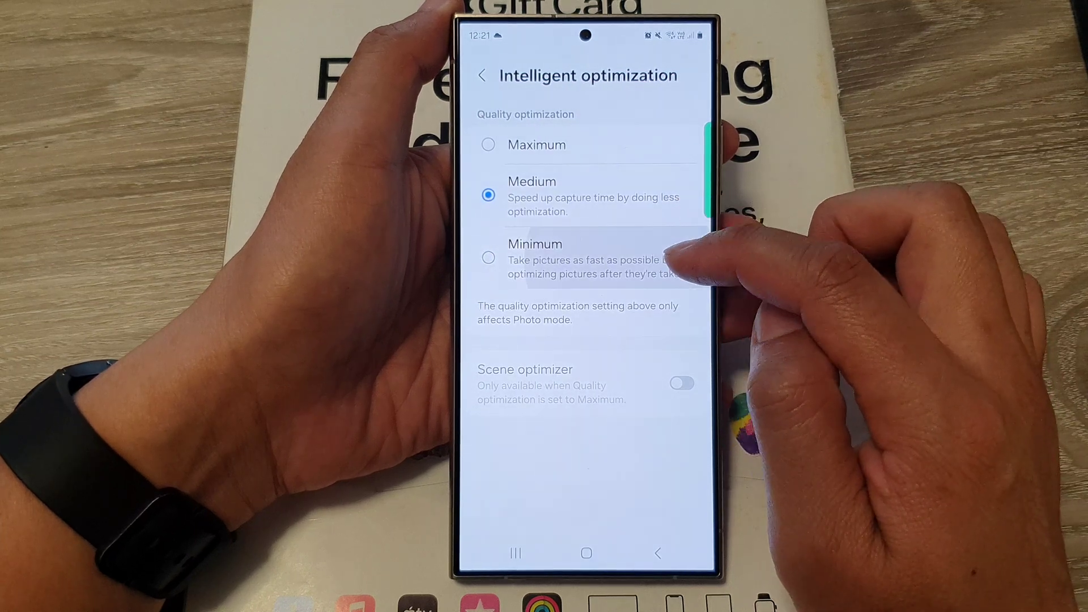